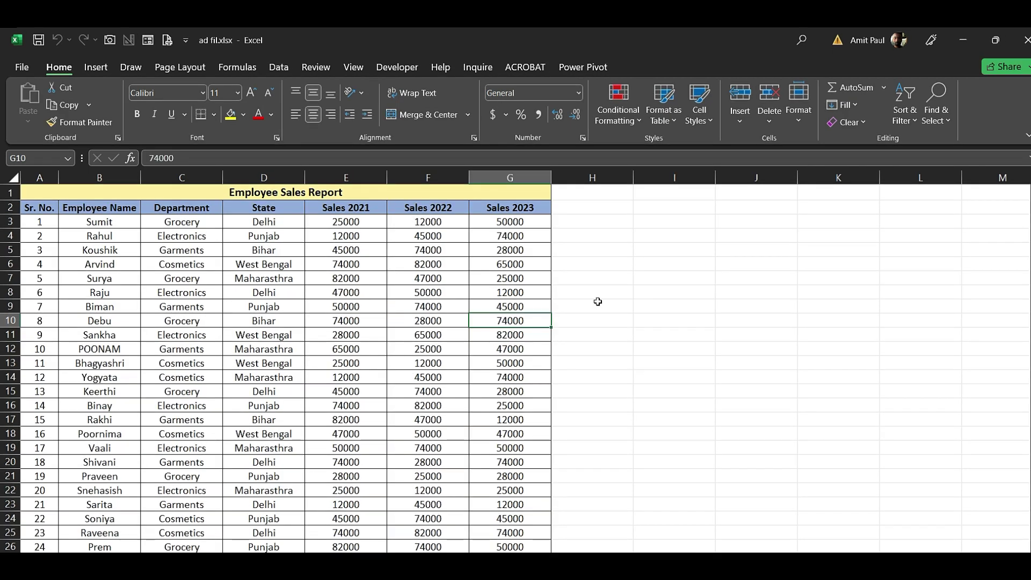
# Select the report title, the Sales 2021–2023 columns and cell D9 to inspect the table
pyautogui.click(375, 195)
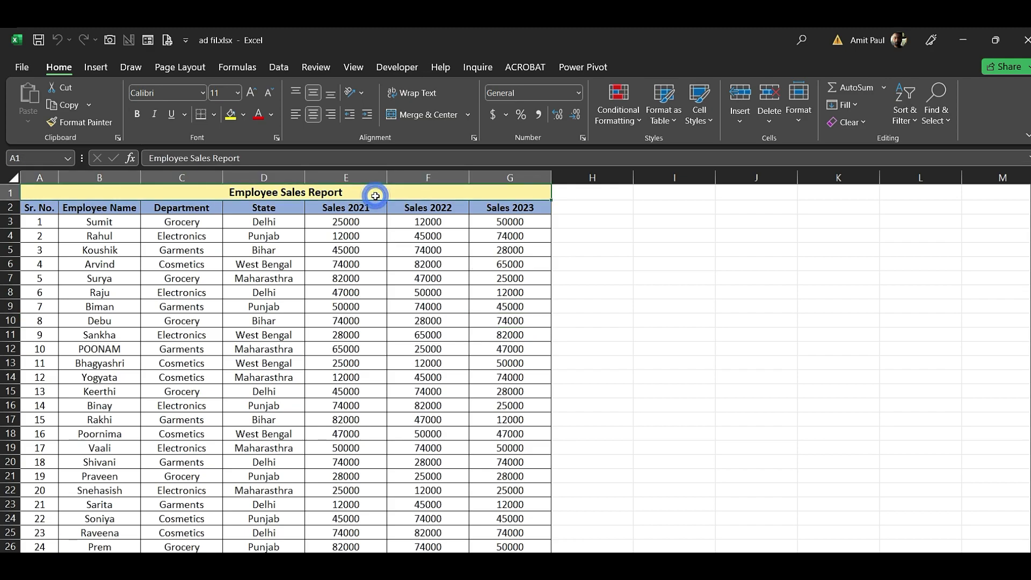
pyautogui.click(368, 177)
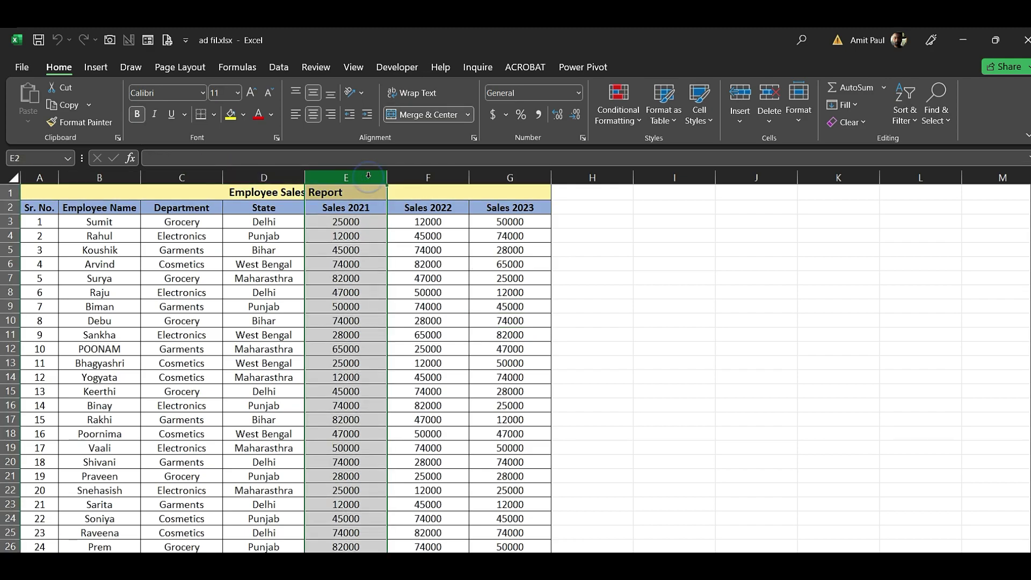
pyautogui.click(418, 177)
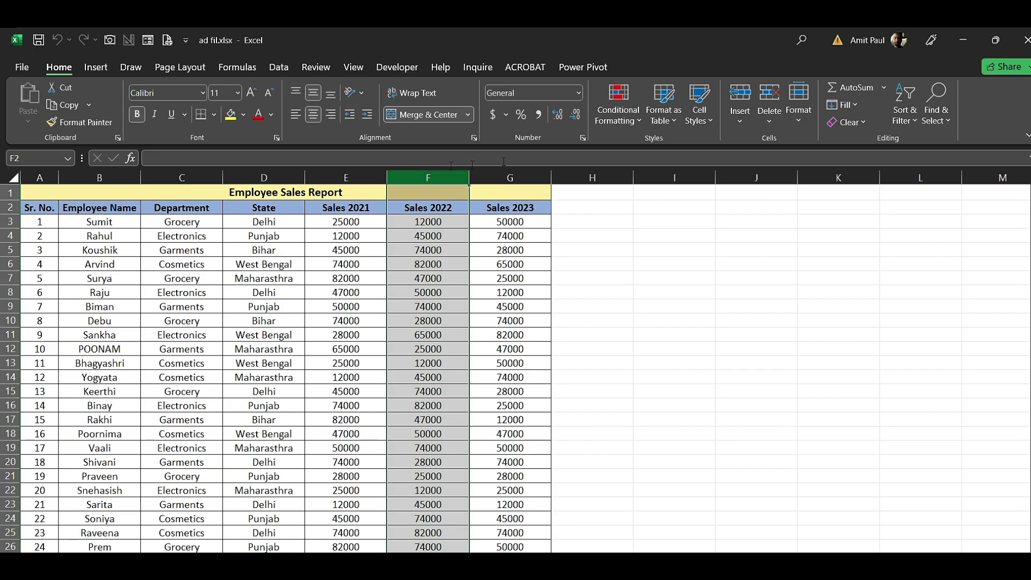
pyautogui.click(512, 170)
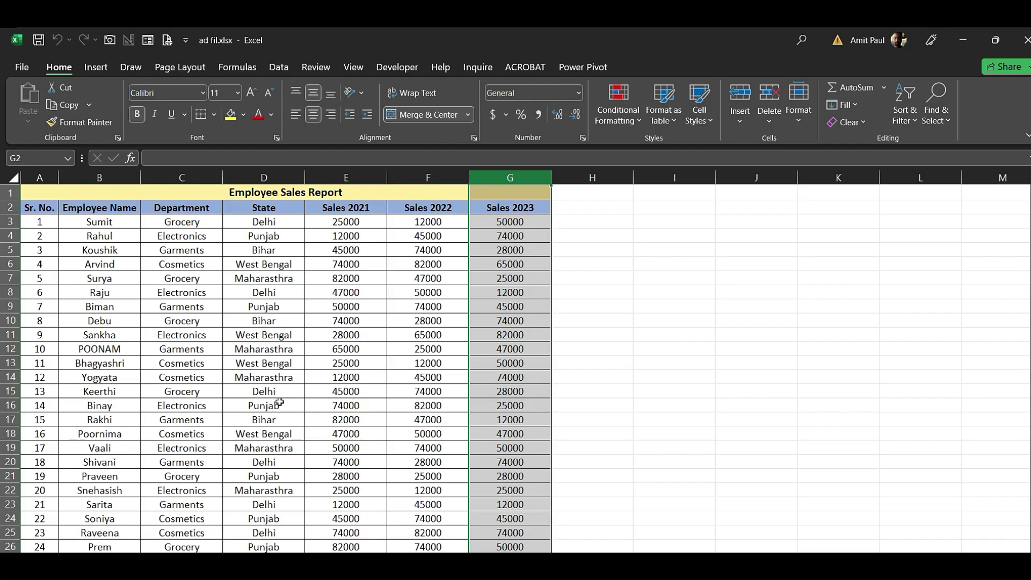
pyautogui.click(315, 305)
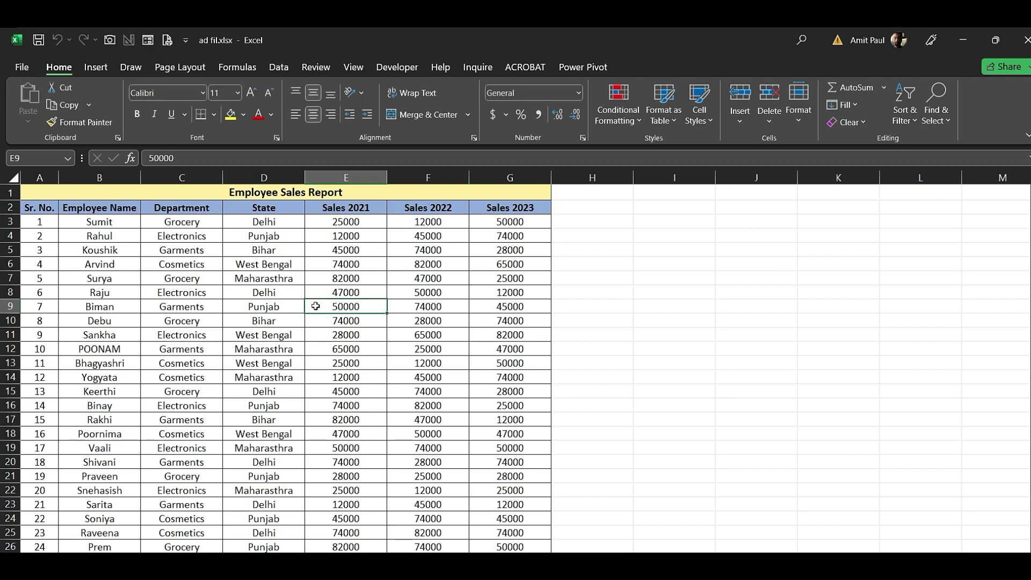
pyautogui.click(276, 304)
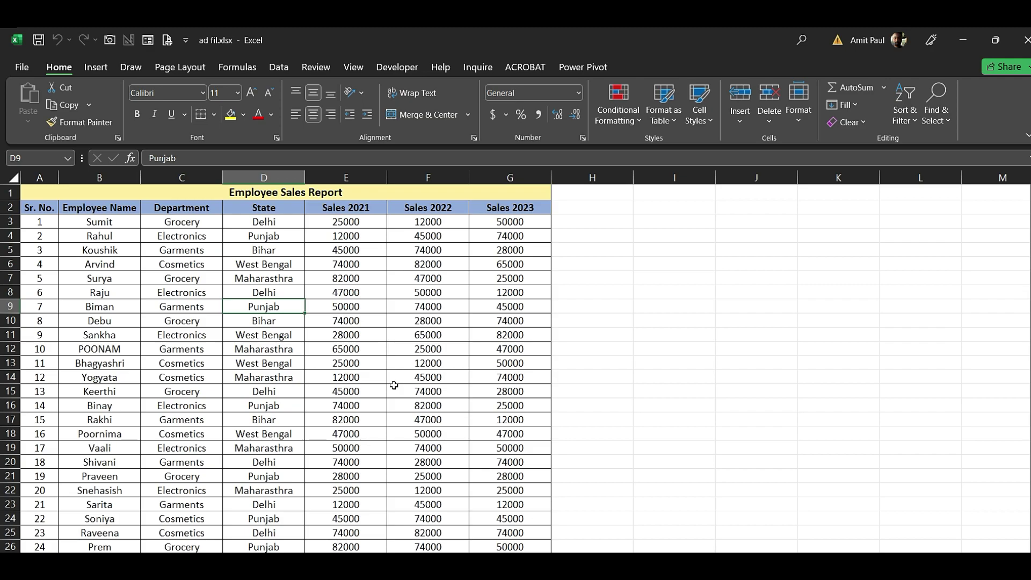
# Check the current print preview of the sheet, then return to the worksheet
pyautogui.hotkey('ctrl', 'p')
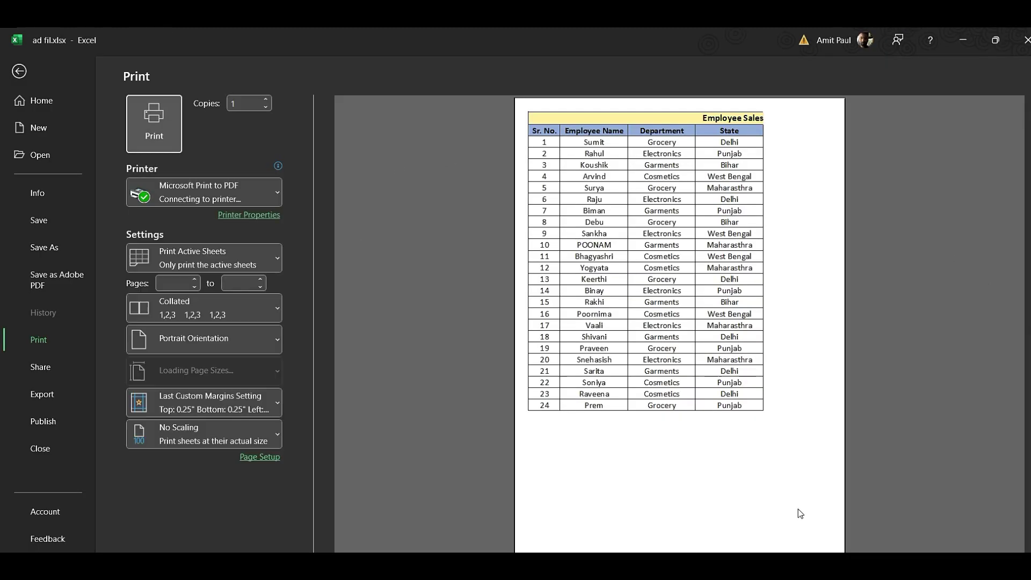
pyautogui.click(20, 73)
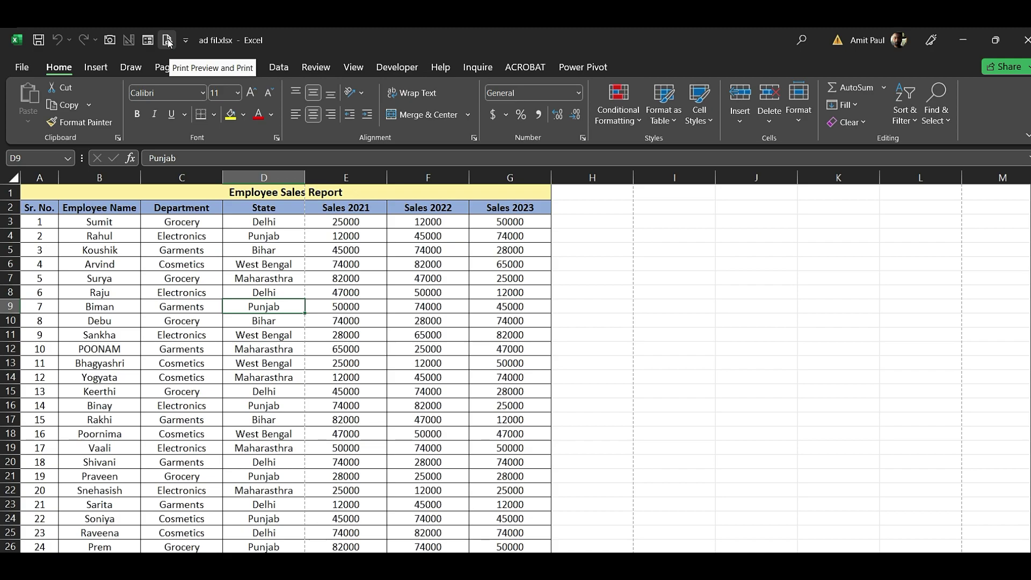
pyautogui.click(168, 41)
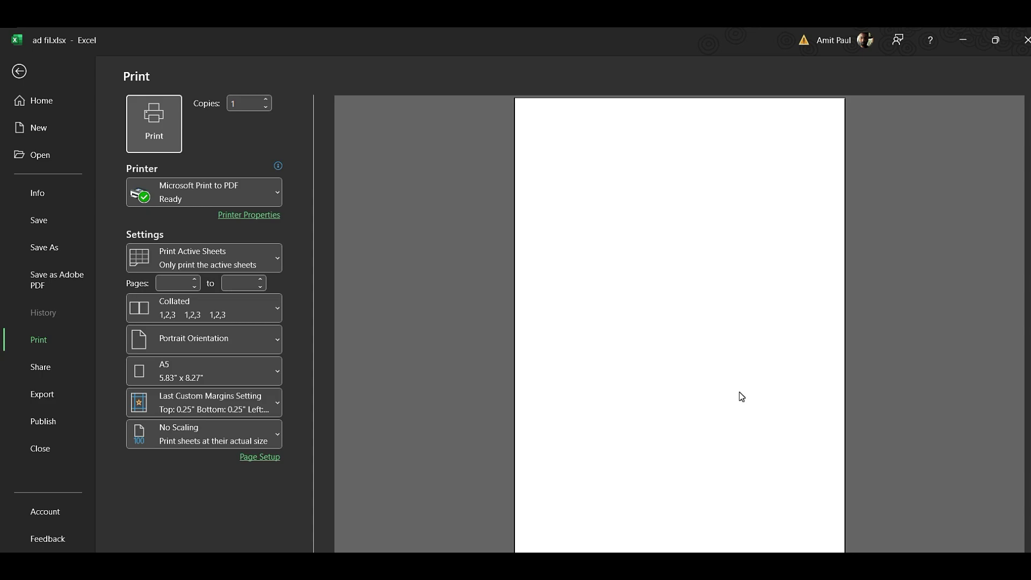
pyautogui.scroll(1, 741, 397)
pyautogui.scroll(1, 739, 368)
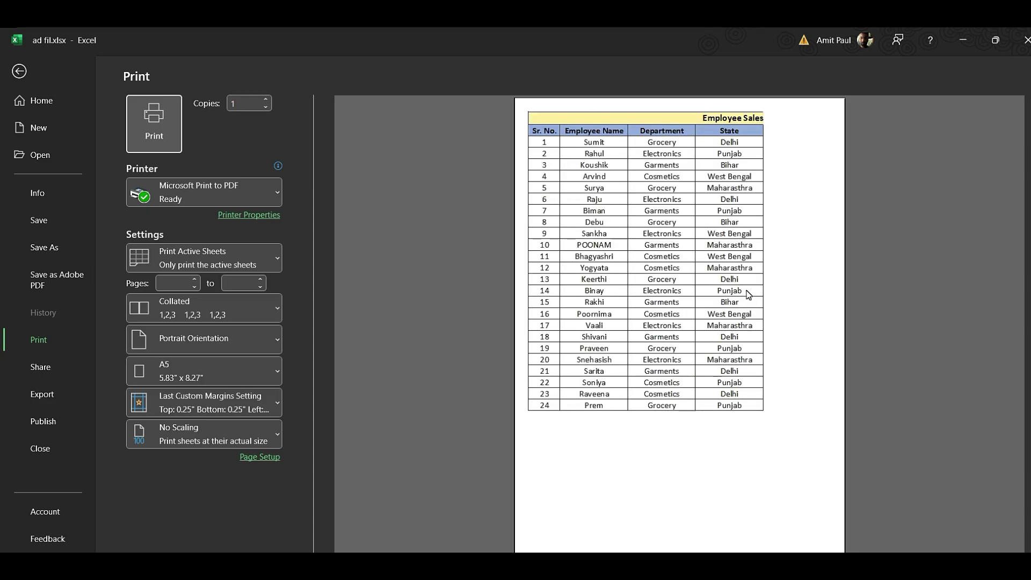
pyautogui.click(20, 71)
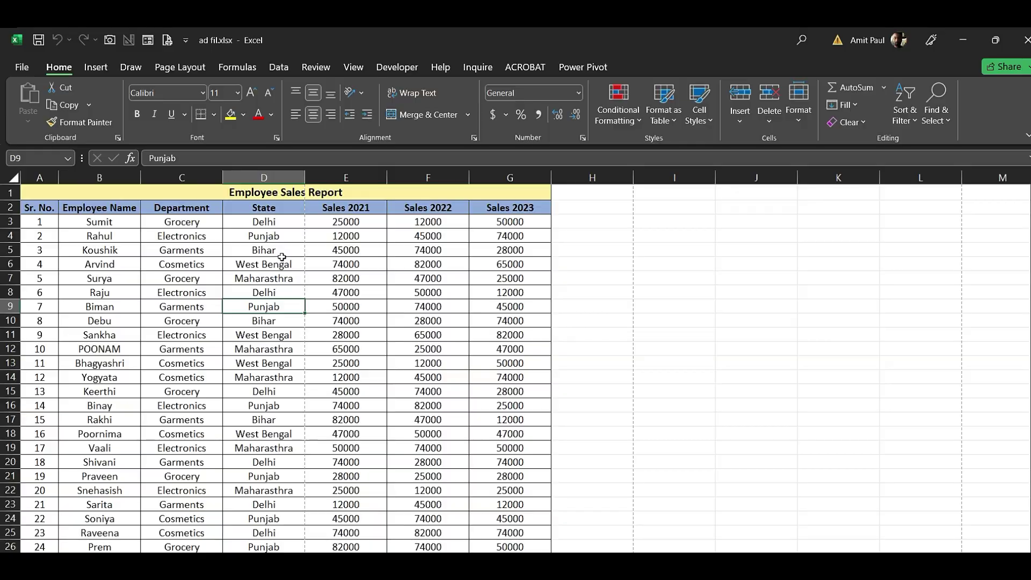
# Set landscape orientation, centre the sheet horizontally and vertically, and preview the result
pyautogui.click(172, 69)
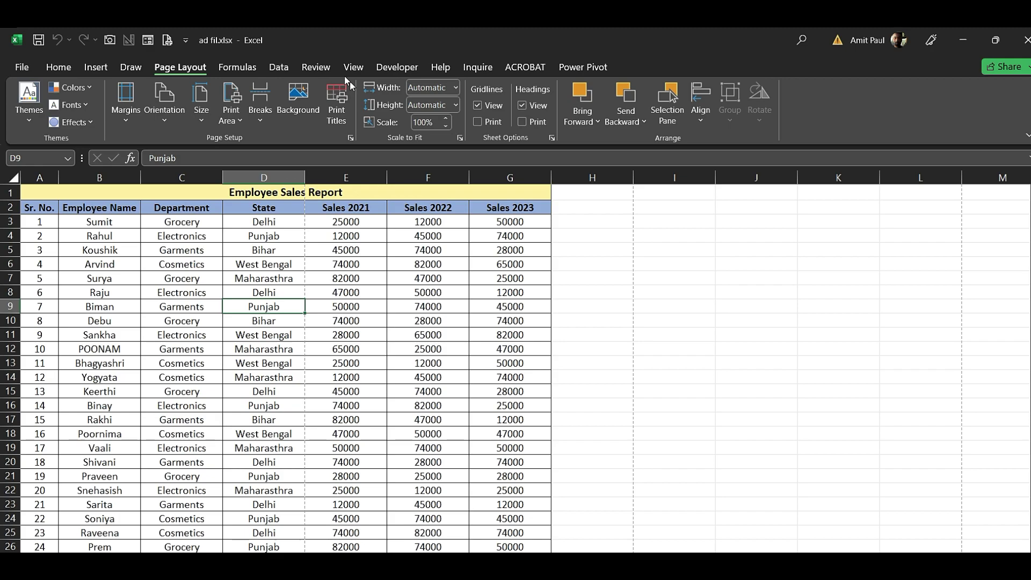
pyautogui.click(348, 137)
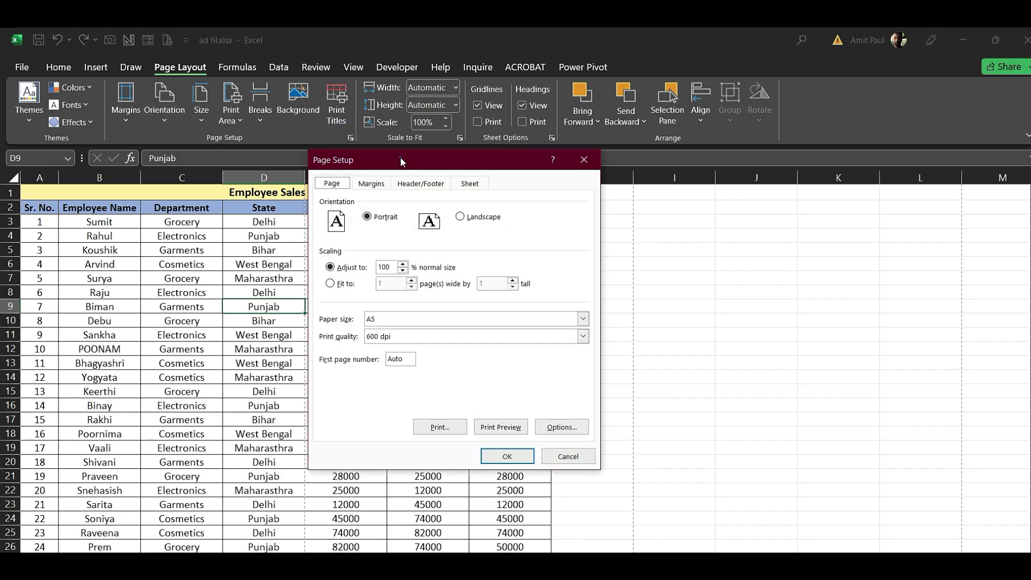
pyautogui.moveTo(400, 157); pyautogui.dragTo(395, 198)
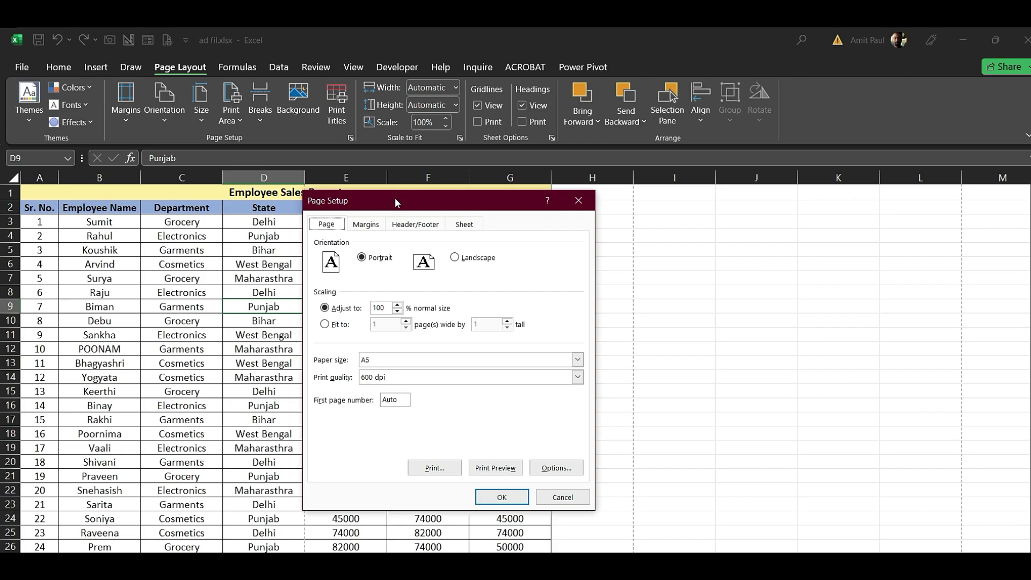
pyautogui.click(456, 261)
pyautogui.click(369, 225)
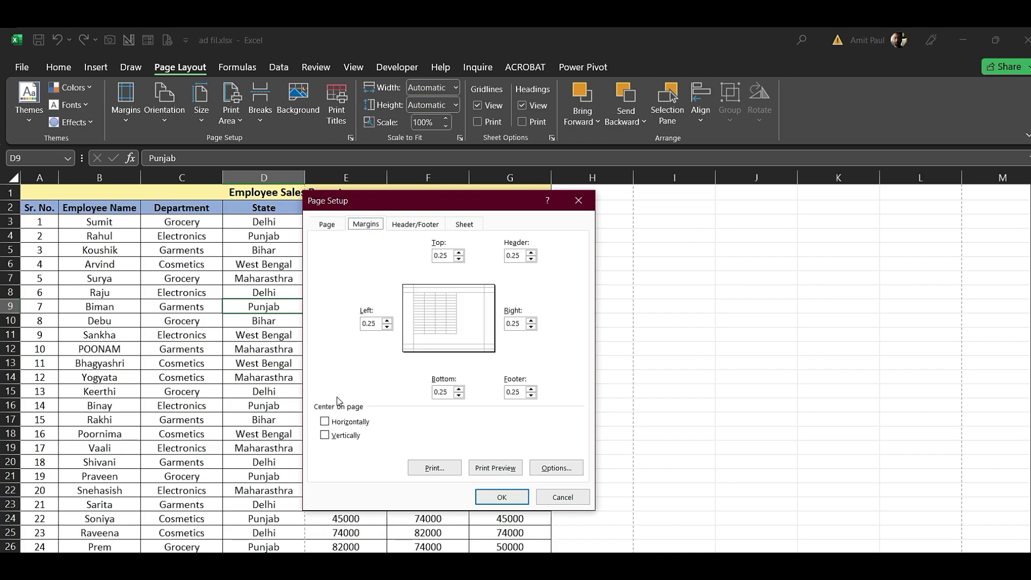
pyautogui.click(325, 421)
pyautogui.click(325, 435)
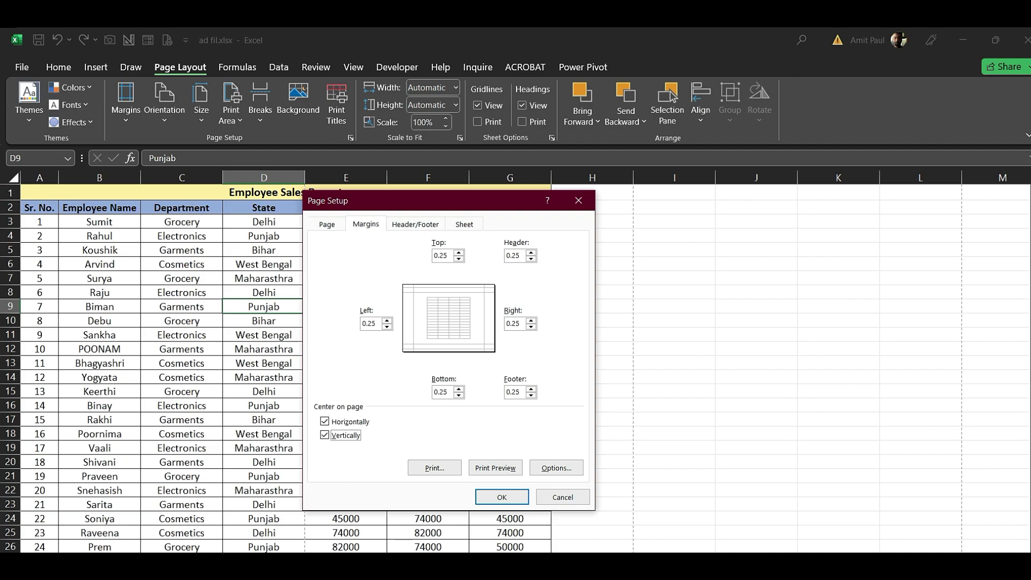
pyautogui.click(518, 505)
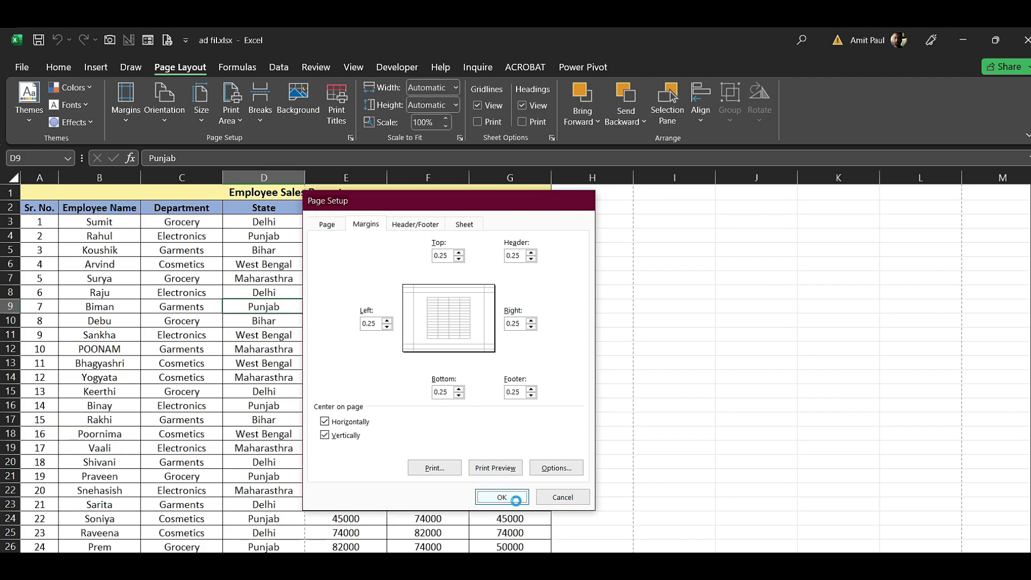
pyautogui.click(165, 43)
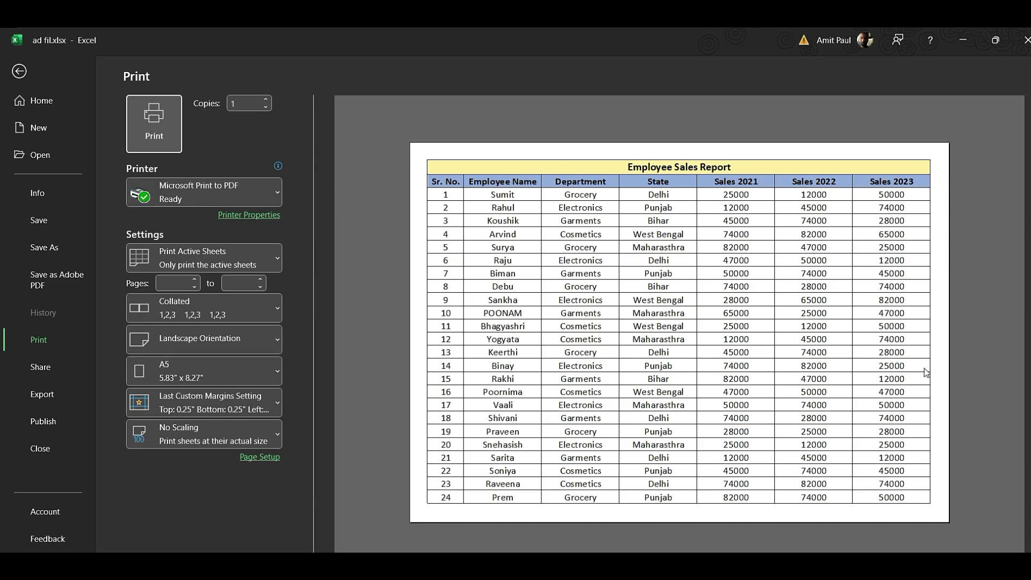
# Leave print preview and open the File menu's Home start page
pyautogui.click(19, 71)
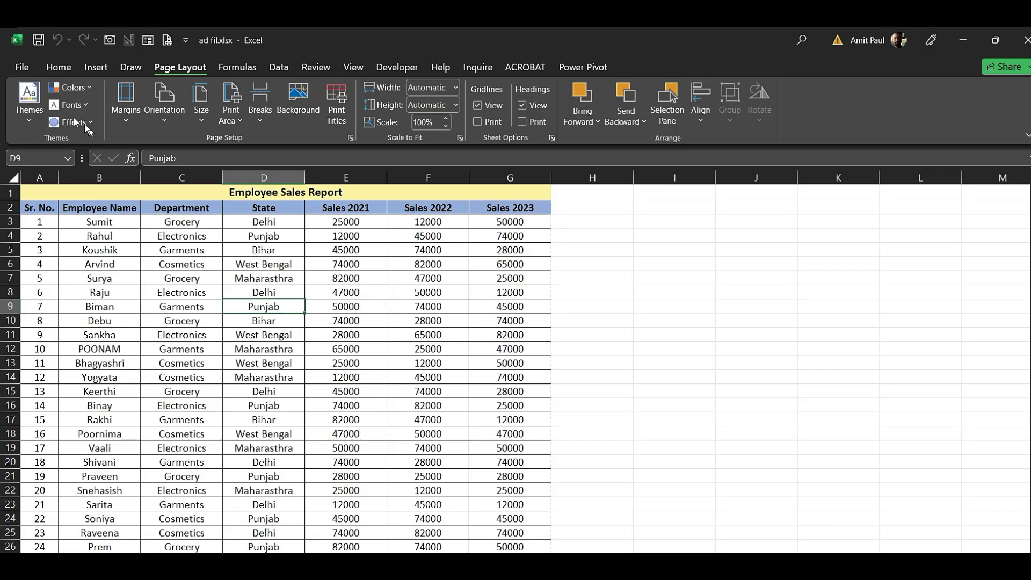
pyautogui.click(22, 68)
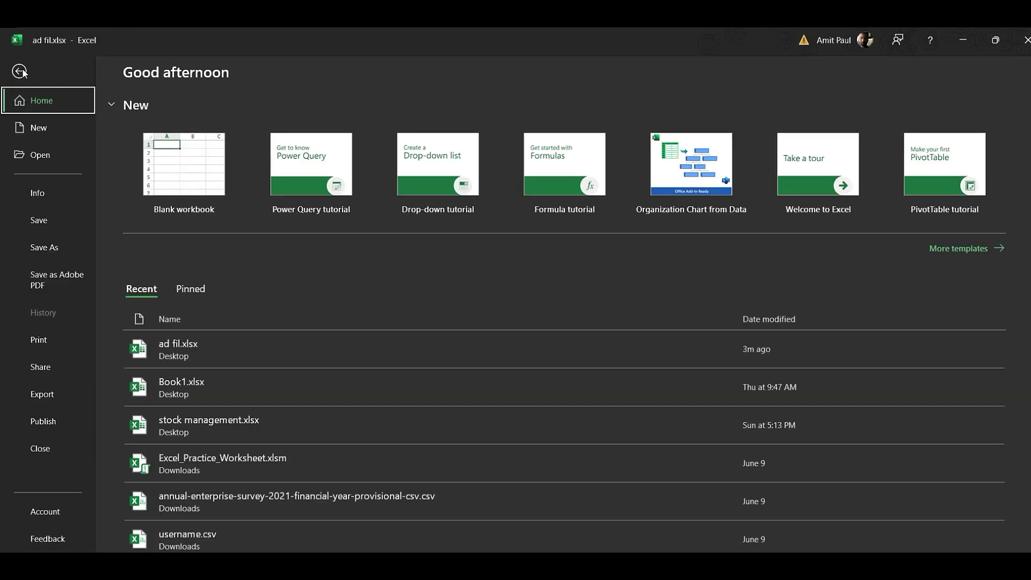
# Save a copy to the Desktop as 'Sales Report' in PDF (*.pdf) format
pyautogui.click(55, 252)
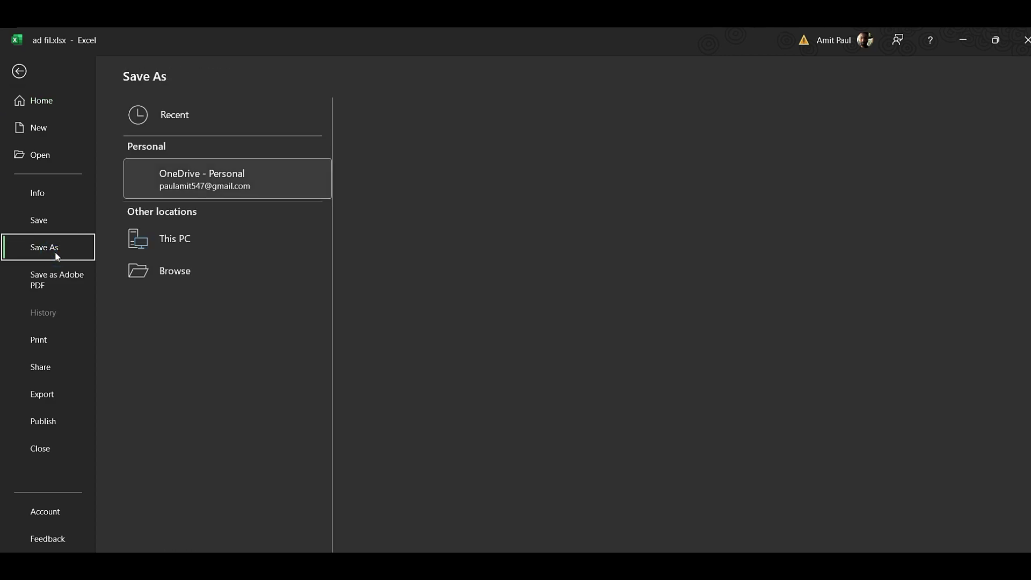
pyautogui.click(201, 243)
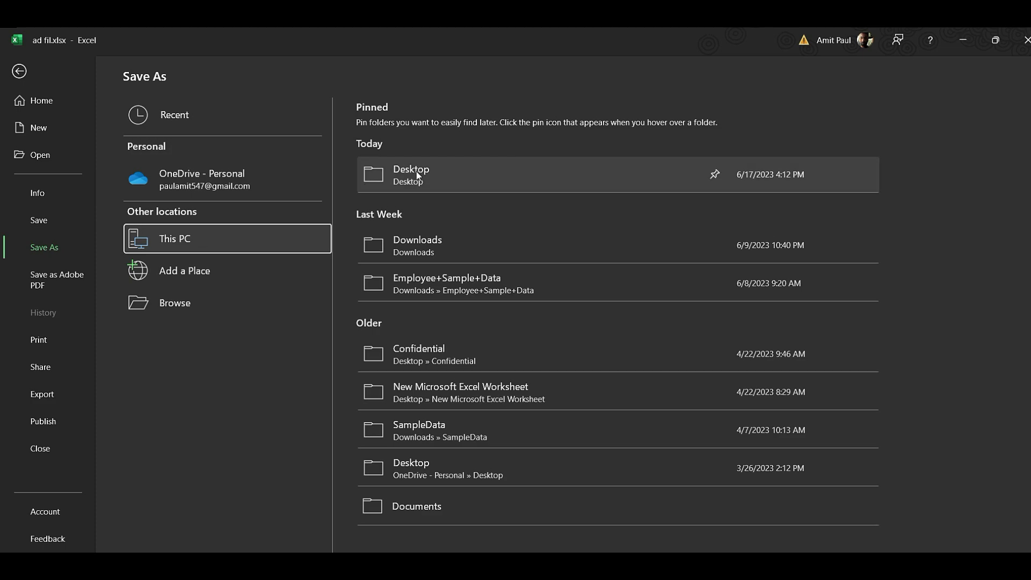
pyautogui.click(415, 170)
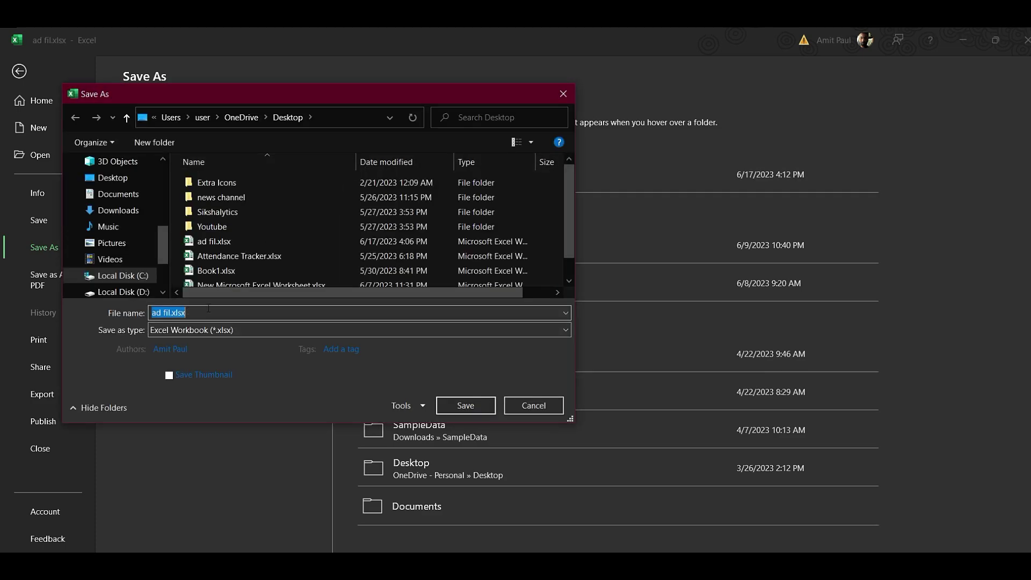
pyautogui.press('BackSpace')
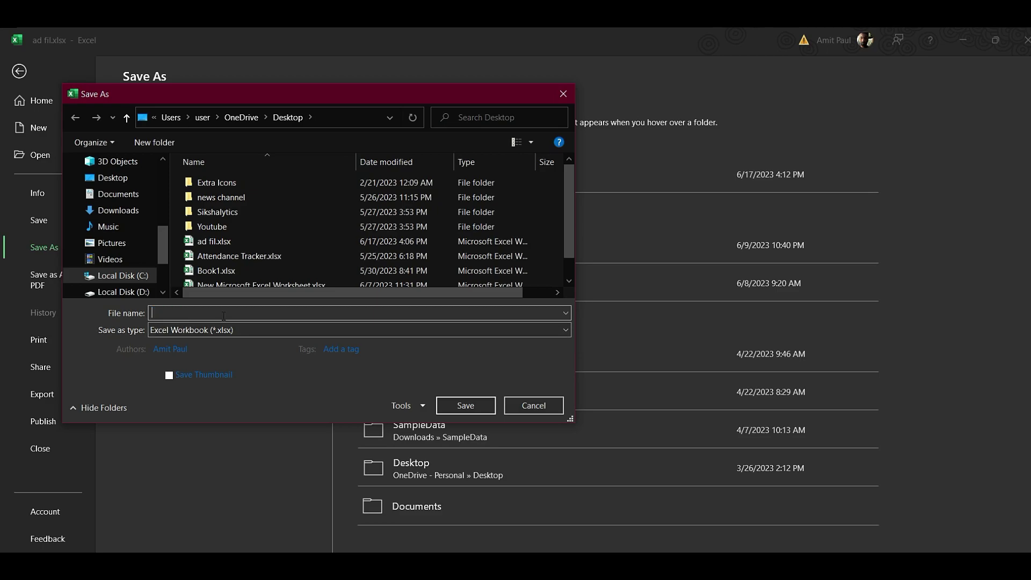
pyautogui.write('Sales ')
pyautogui.write('Repor')
pyautogui.write('t')
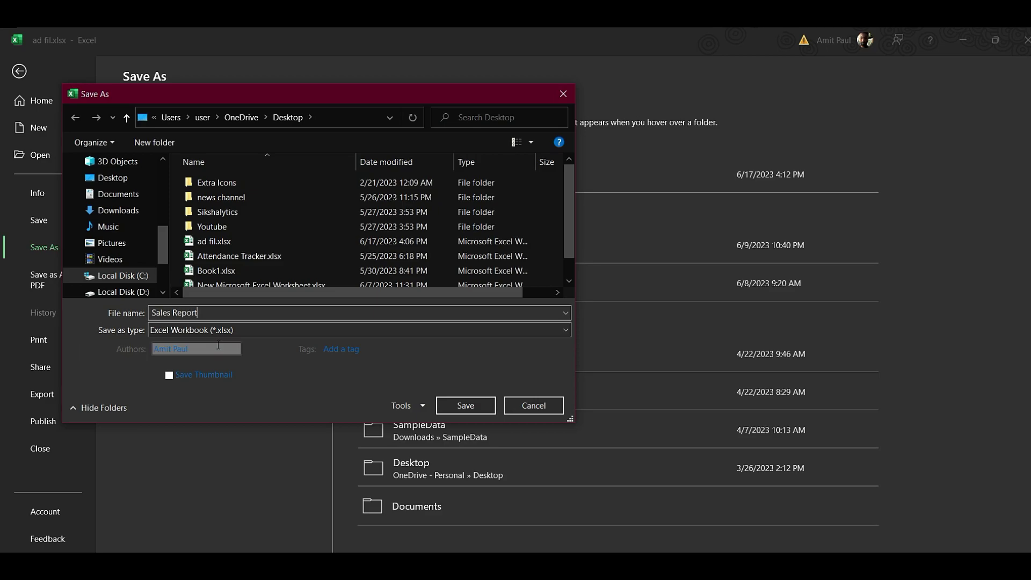
pyautogui.click(558, 331)
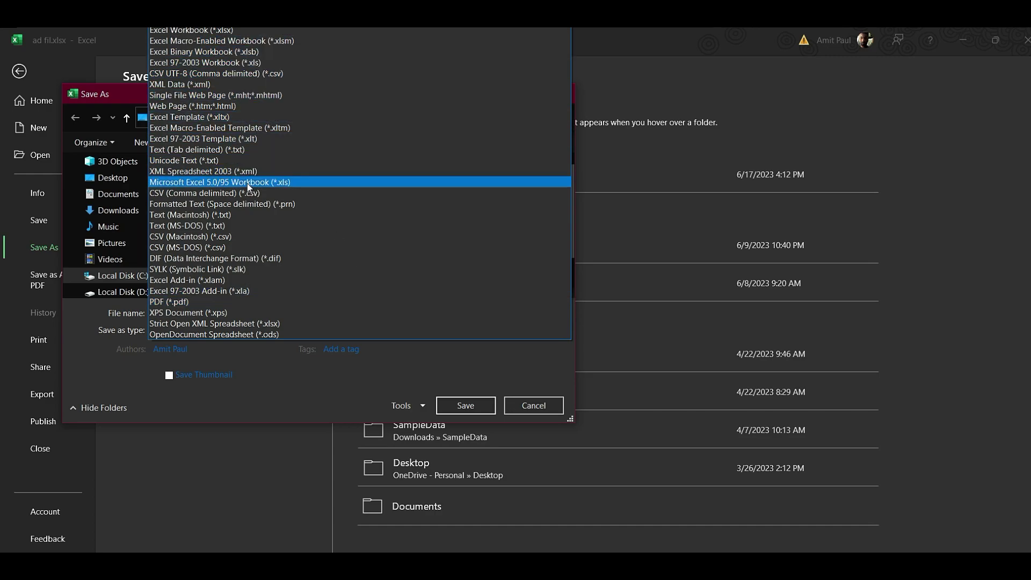
pyautogui.click(185, 302)
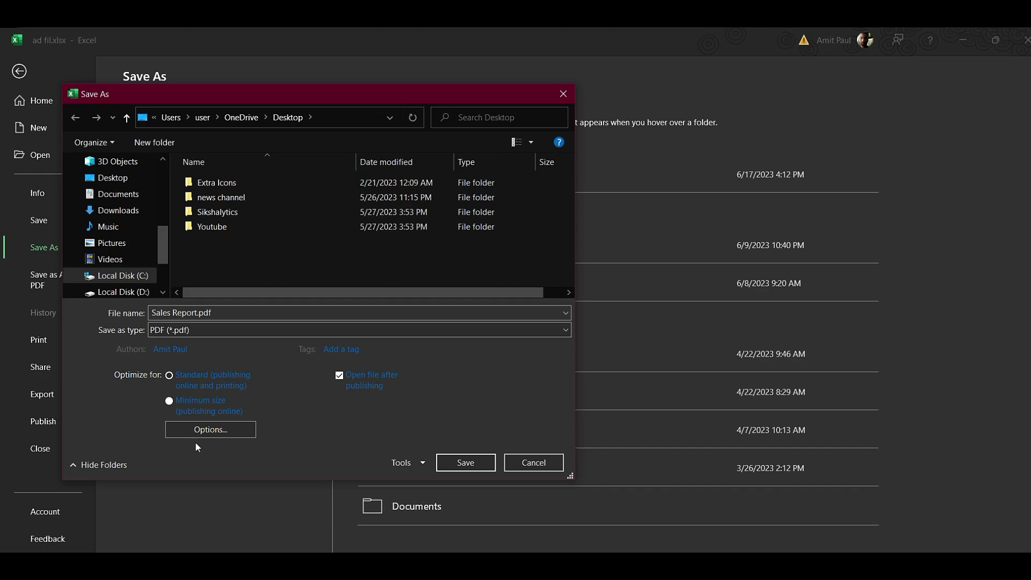
pyautogui.click(455, 463)
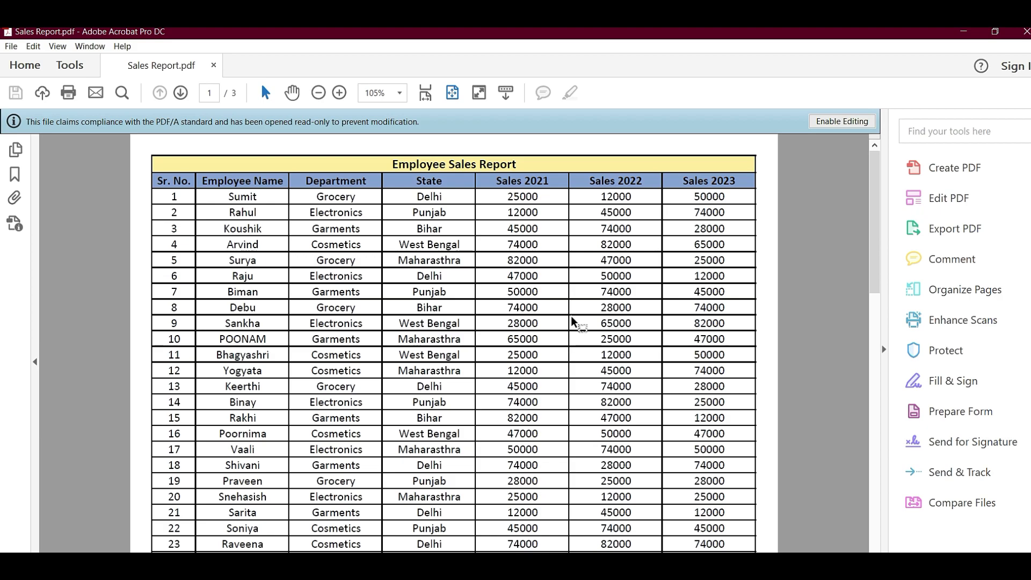
# Scroll the PDF, check the 82000 and 45000 values, then minimize Acrobat
pyautogui.scroll(-5, 548, 432)
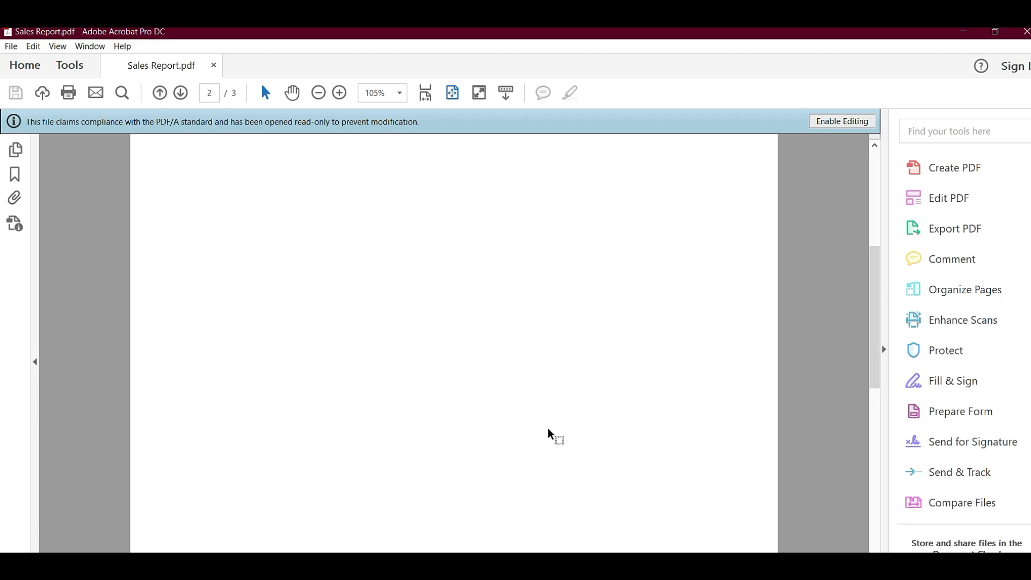
pyautogui.scroll(5, 548, 433)
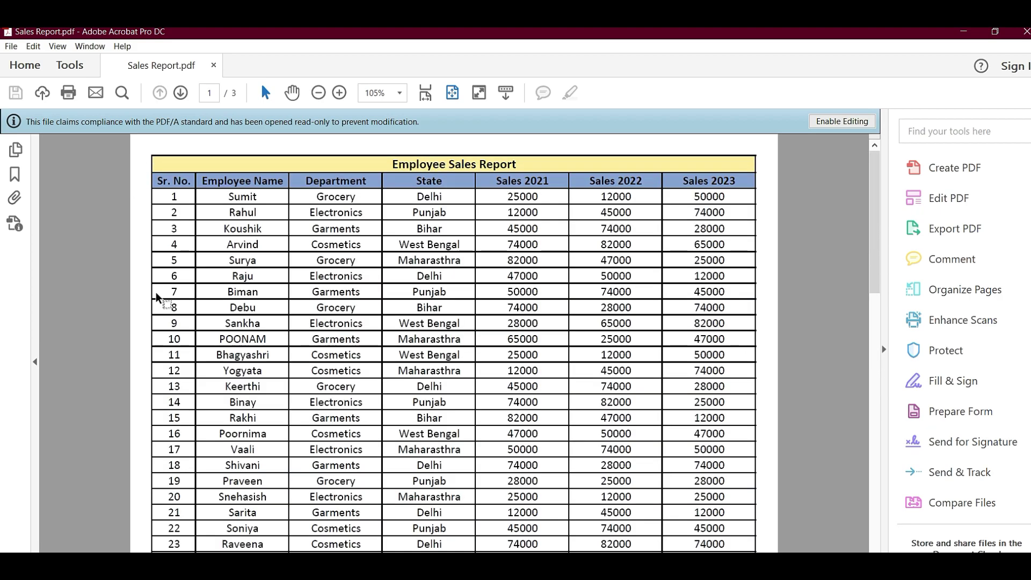
pyautogui.doubleClick(522, 262)
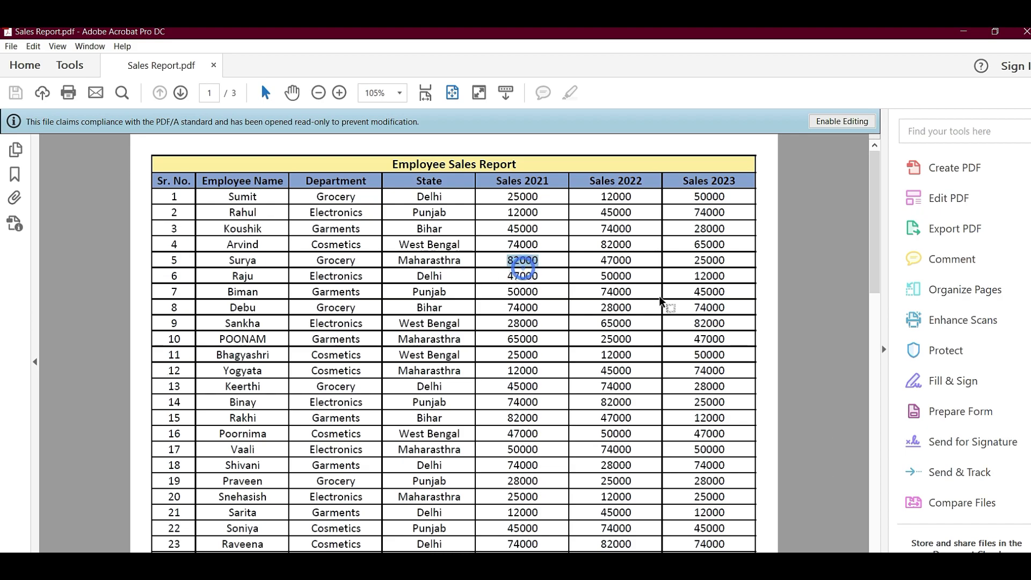
pyautogui.doubleClick(602, 369)
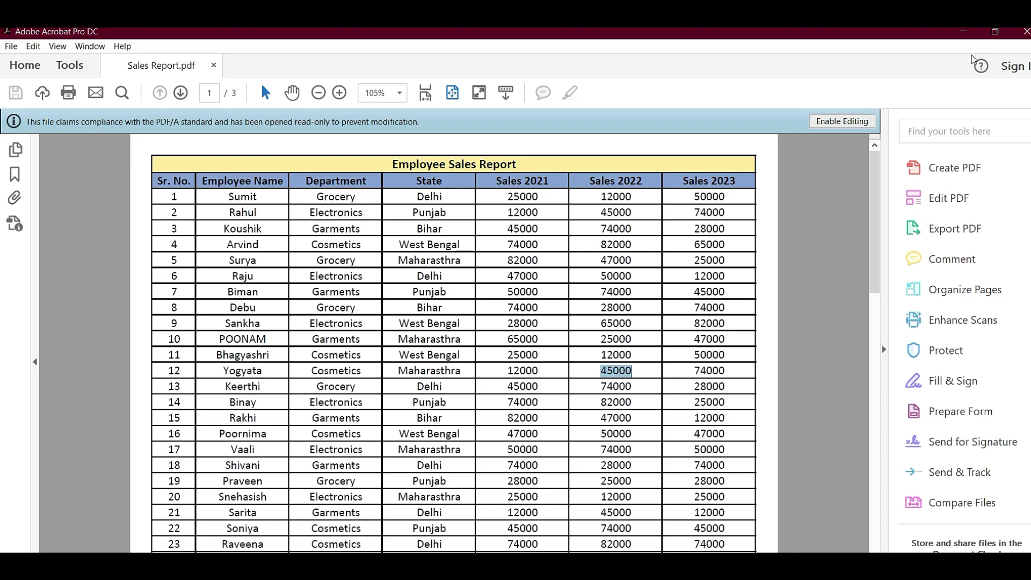
pyautogui.click(964, 32)
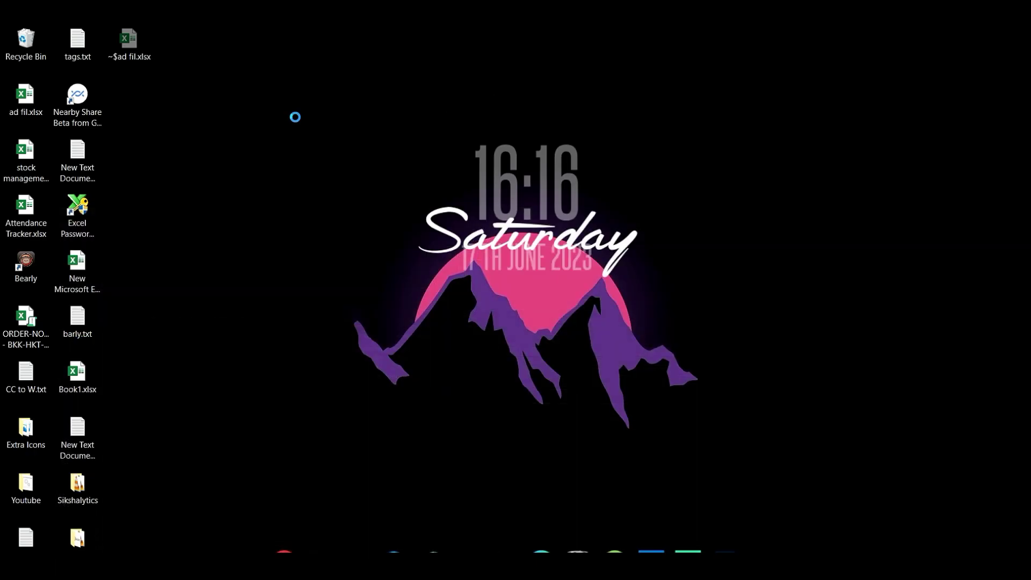
# Refresh the desktop so Sales Report.pdf appears, then open it
pyautogui.rightClick(287, 115)
pyautogui.click(338, 161)
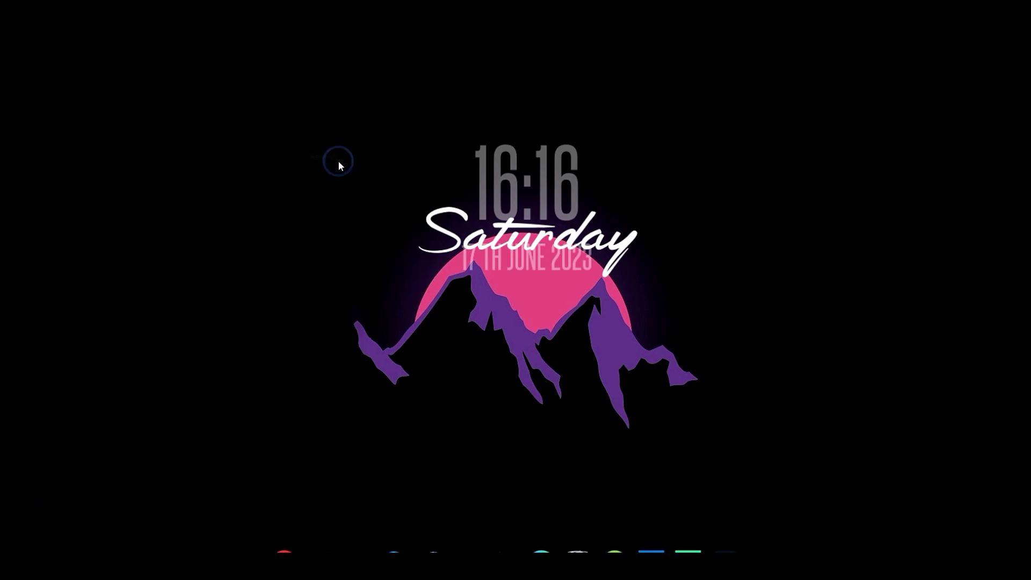
pyautogui.click(246, 172)
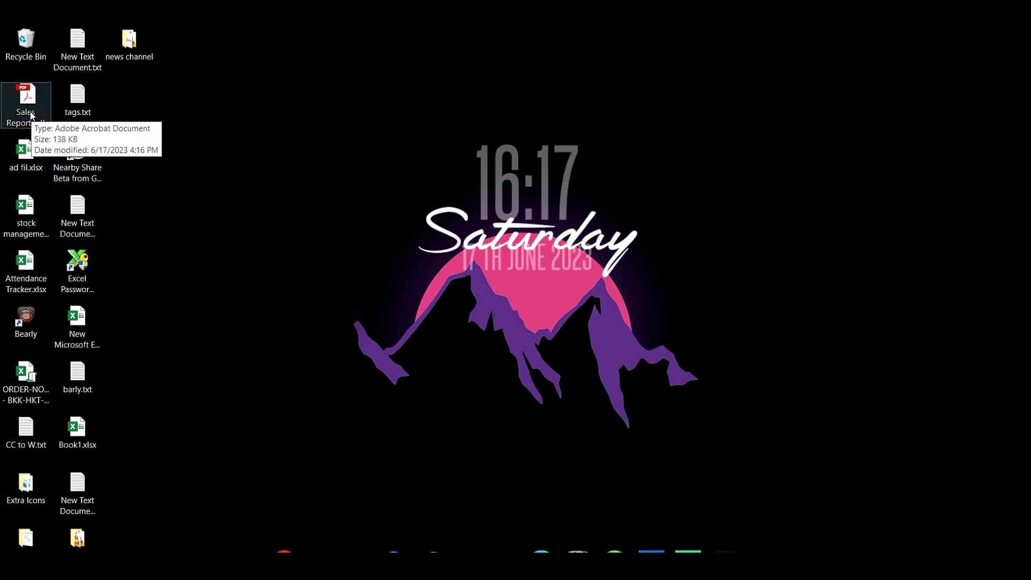
pyautogui.doubleClick(30, 111)
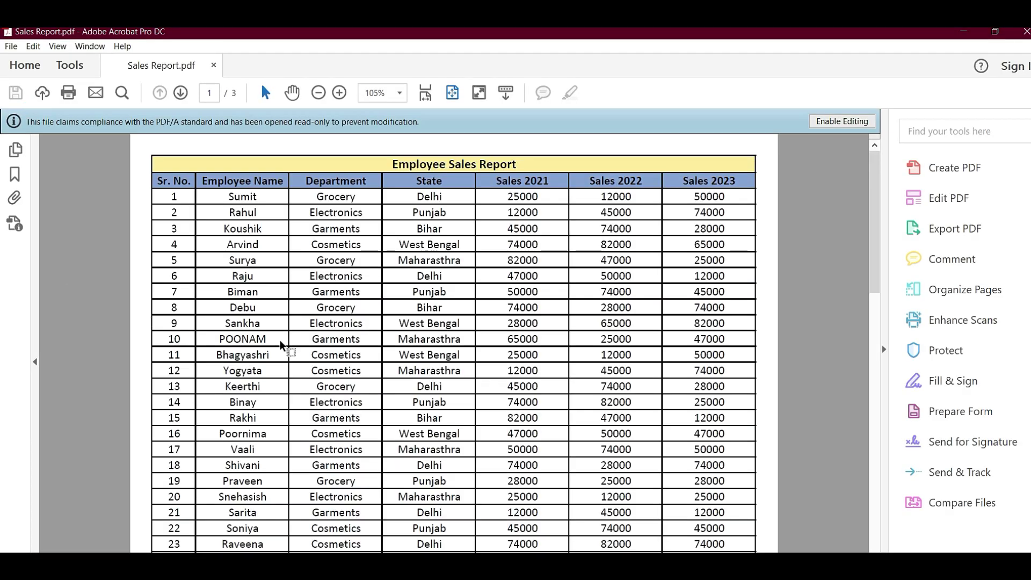
# Select table text across rows 8–17 and rows 10–11, clearing each selection afterwards
pyautogui.moveTo(318, 307); pyautogui.dragTo(597, 449)
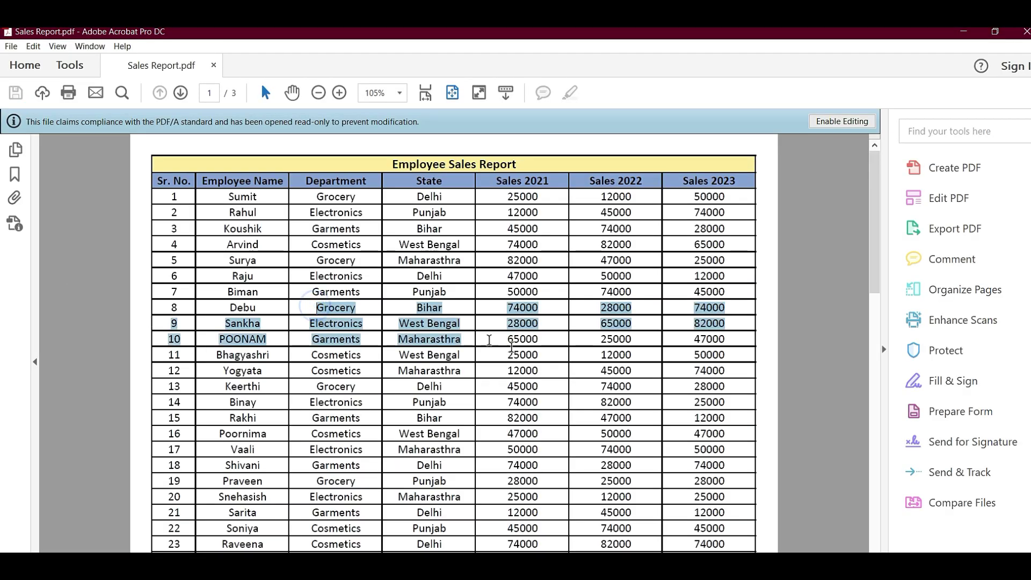
pyautogui.click(598, 448)
pyautogui.moveTo(613, 357); pyautogui.dragTo(463, 341)
pyautogui.click(513, 438)
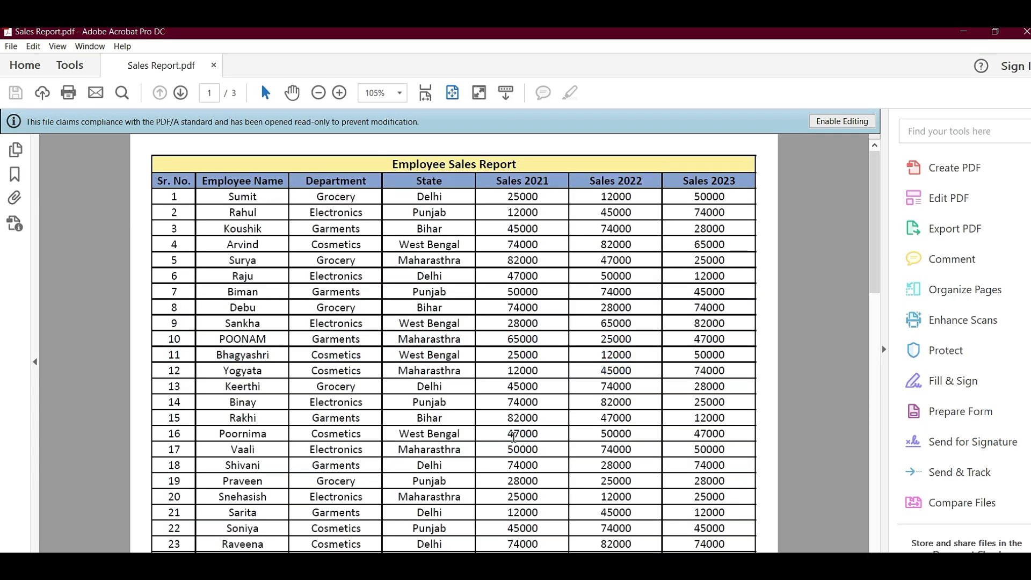